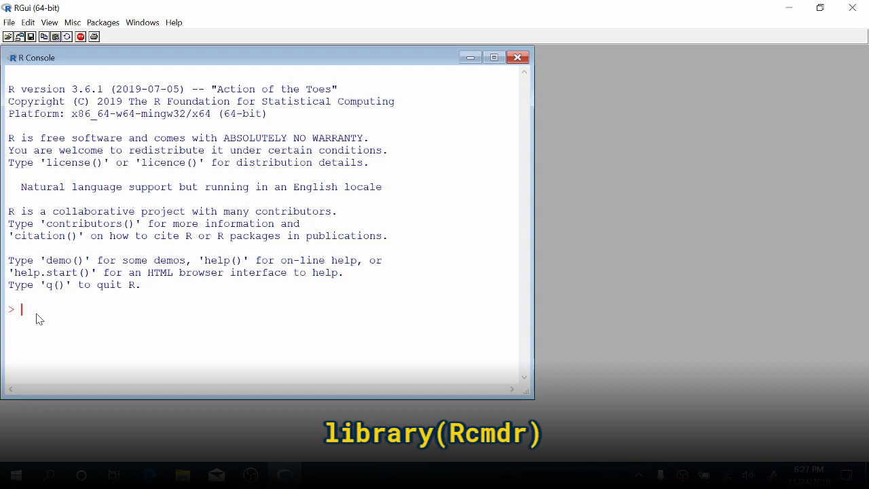
Step: Run library(Rcmdr) in the RGui console to launch R Commander
type("libar")
key("BackSpace")
key("BackSpace")
type("rary(Rcmdr)")
key("Return")
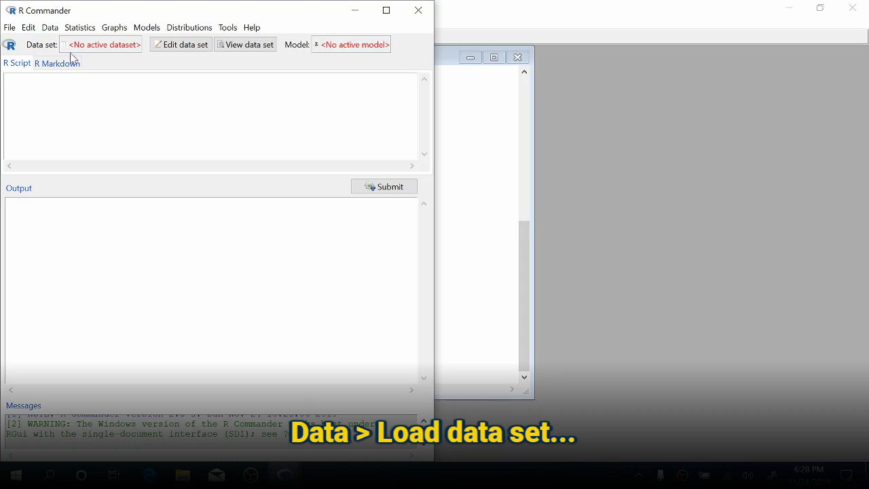
Step: Load the therapy data set from the Prelab 11 folder as the active dataset
left_click(50, 28)
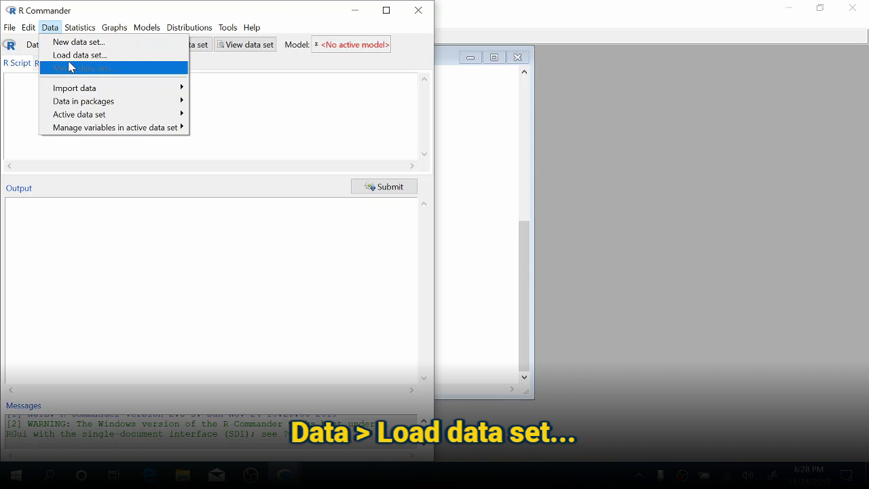
left_click(67, 57)
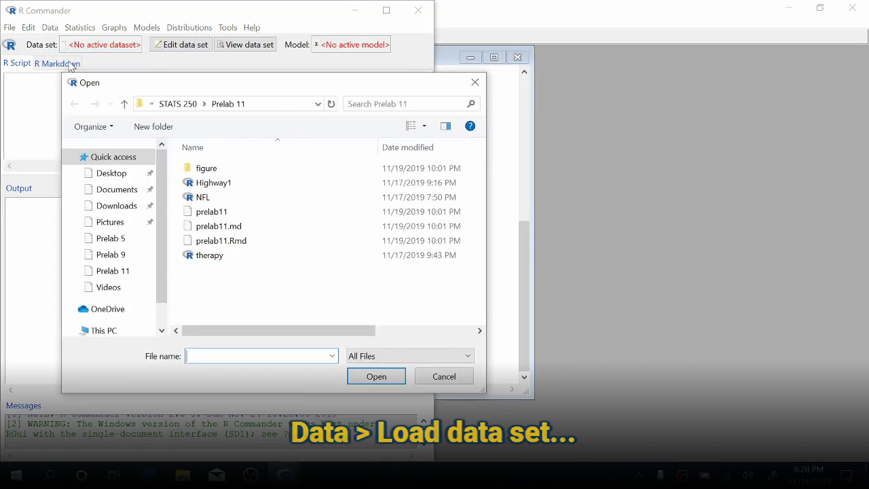
left_click(228, 257)
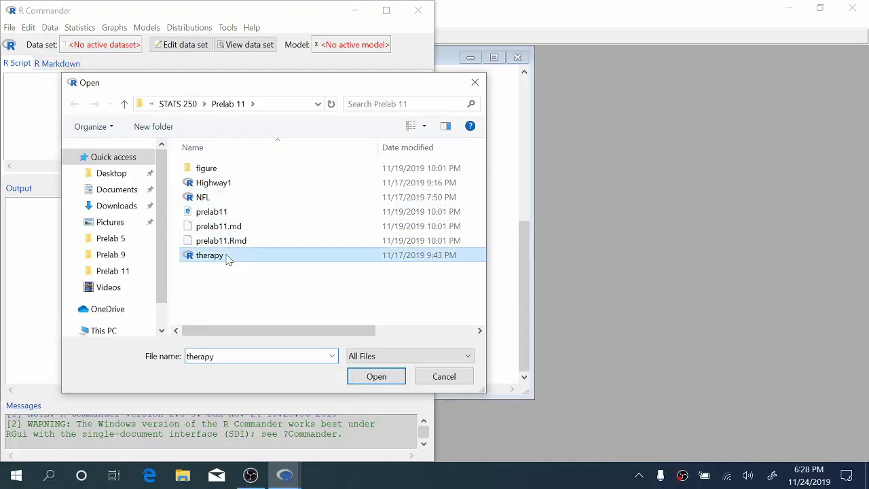
left_click(377, 377)
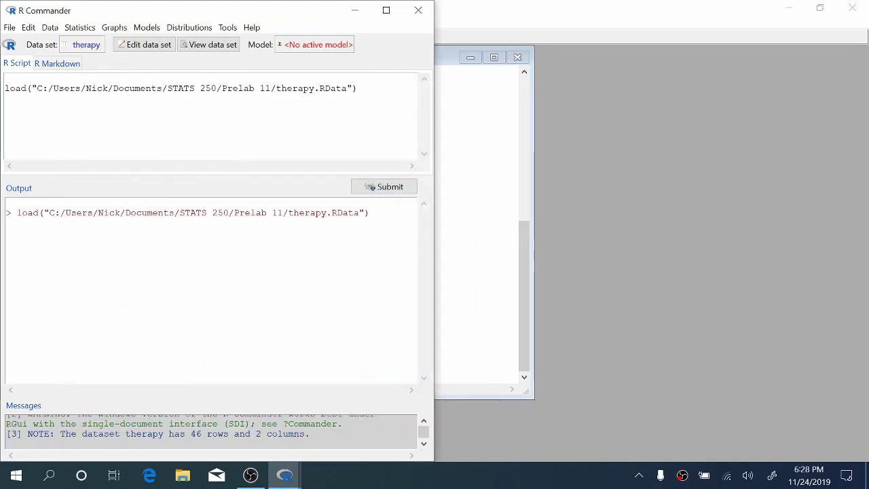
left_click(213, 49)
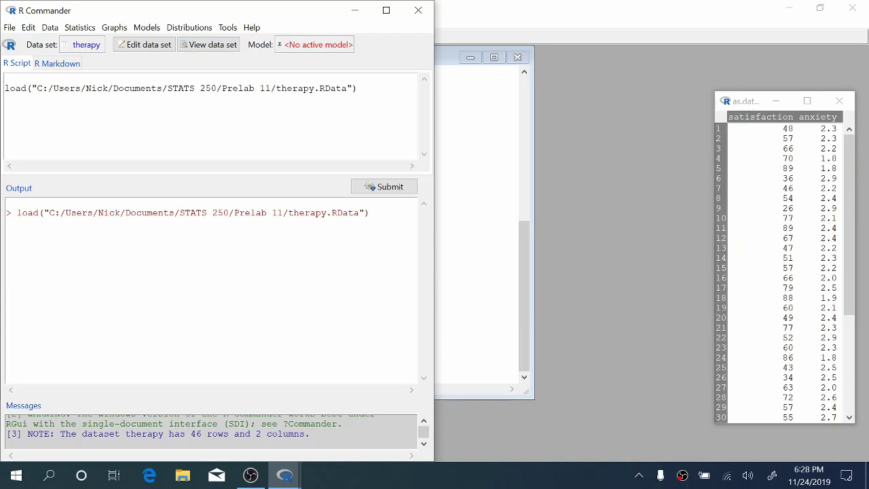
left_click_drag(847, 246, 851, 412)
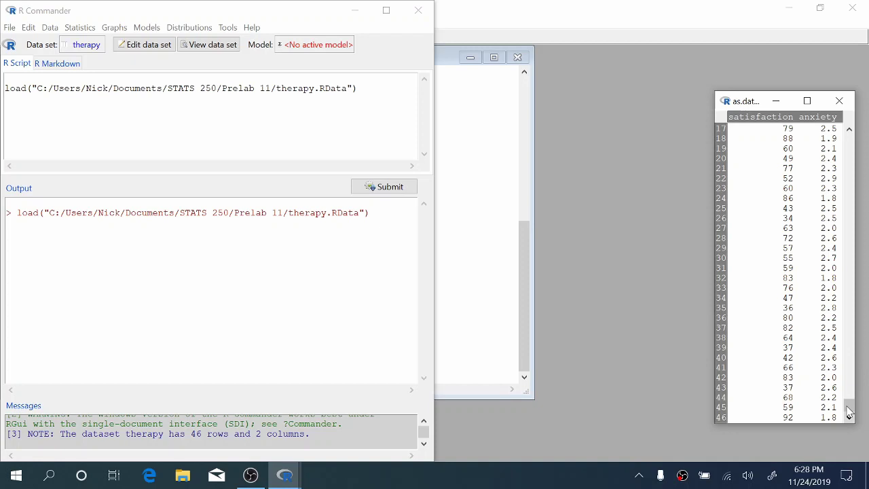
scroll(850, 271, "up", 5)
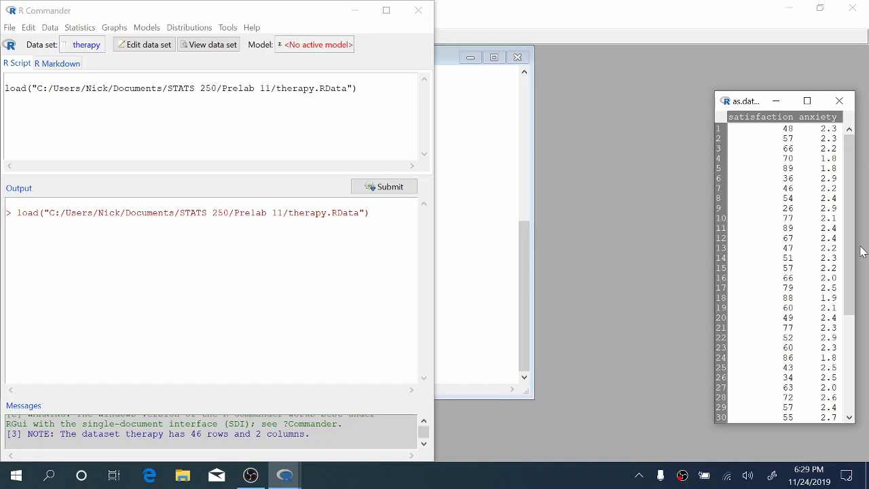
left_click(837, 104)
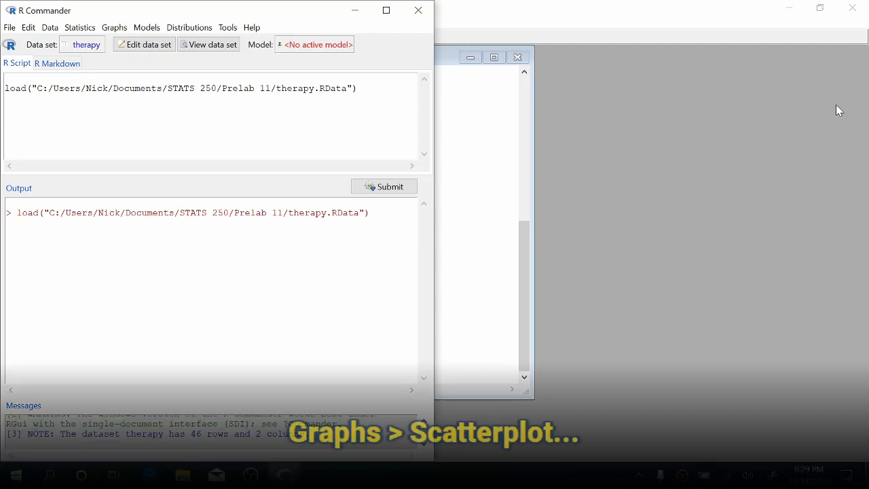
Step: Draw a scatterplot with anxiety on the x-axis and satisfaction on the y-axis
left_click(114, 28)
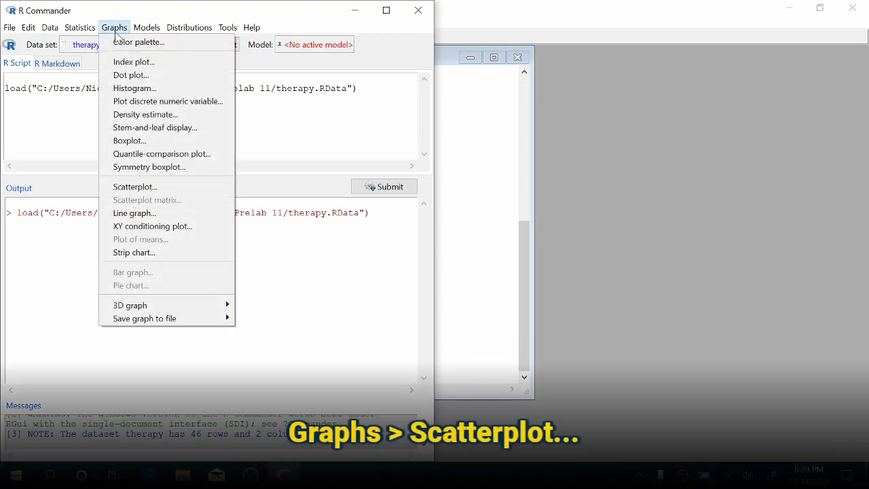
left_click(129, 188)
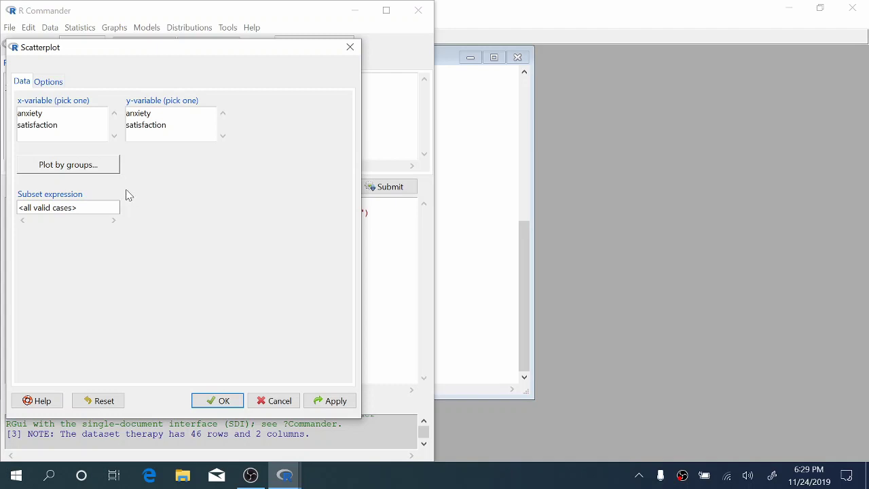
left_click(95, 114)
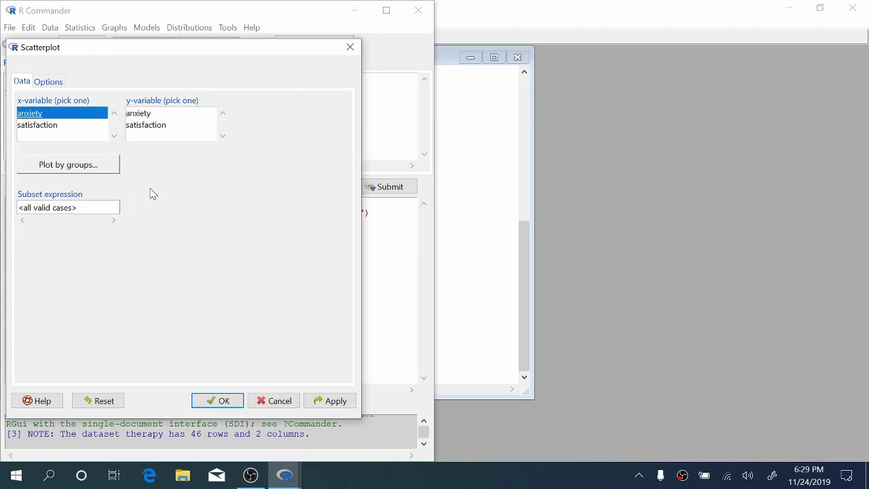
left_click(152, 126)
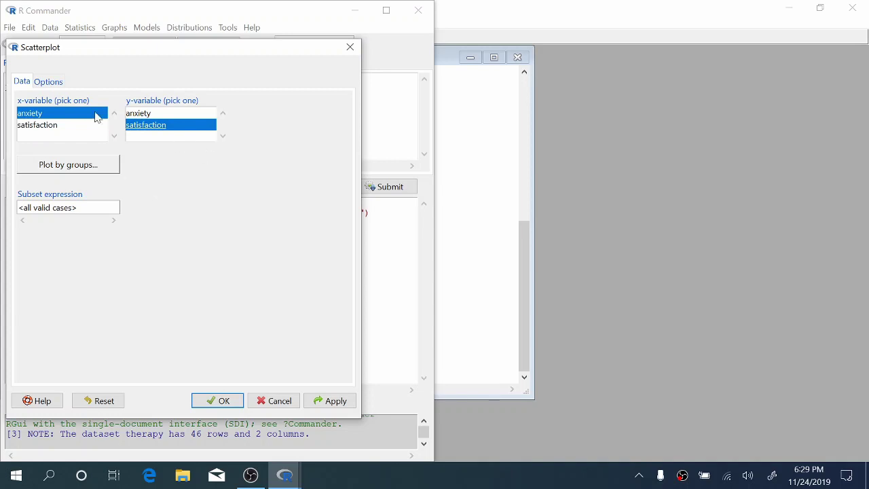
left_click(59, 87)
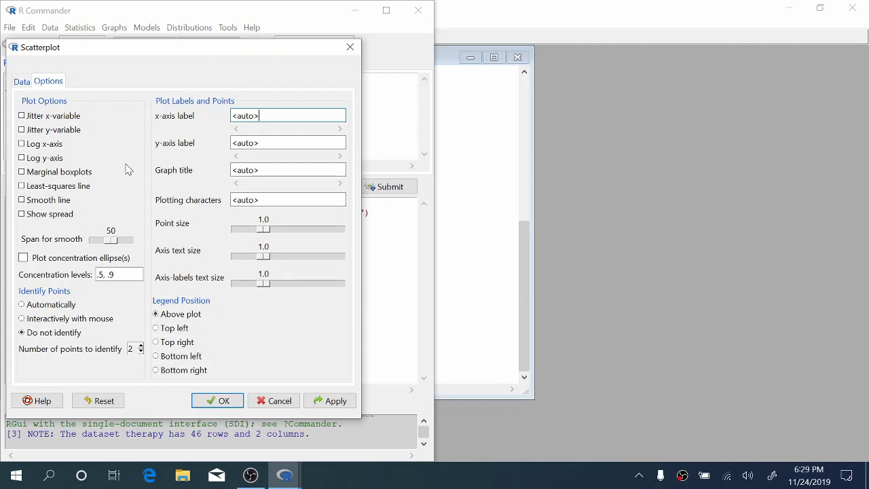
left_click(226, 401)
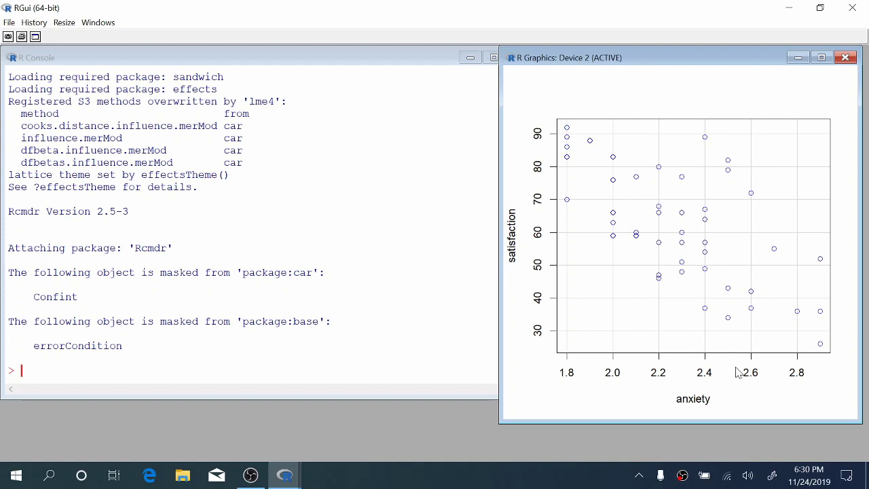
Step: Close the R Graphics scatterplot window and return to the R Commander window
left_click(845, 57)
mouse_move(285, 469)
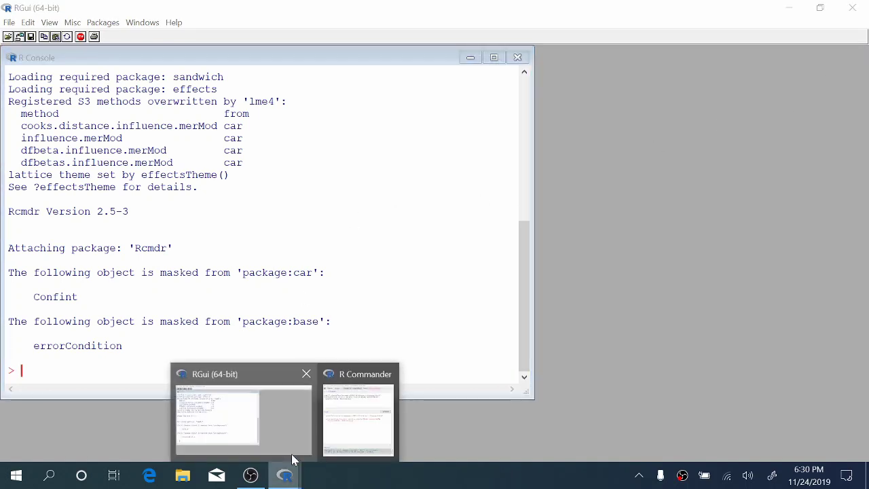
left_click(350, 441)
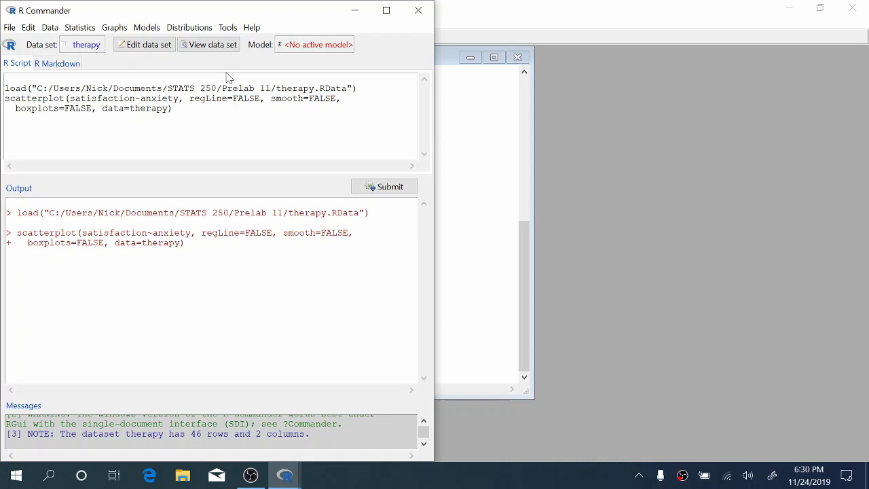
Step: Fit linear regression RegModel.1 with satisfaction as response and anxiety as explanatory variable
left_click(86, 30)
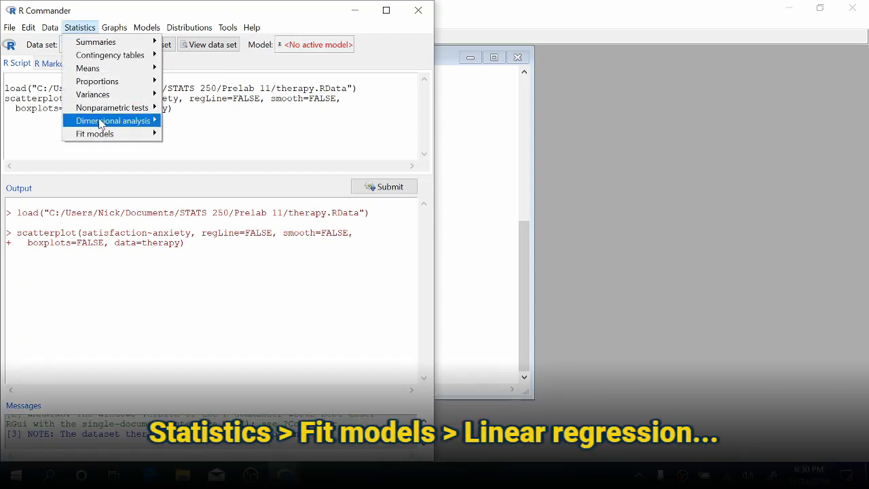
mouse_move(104, 135)
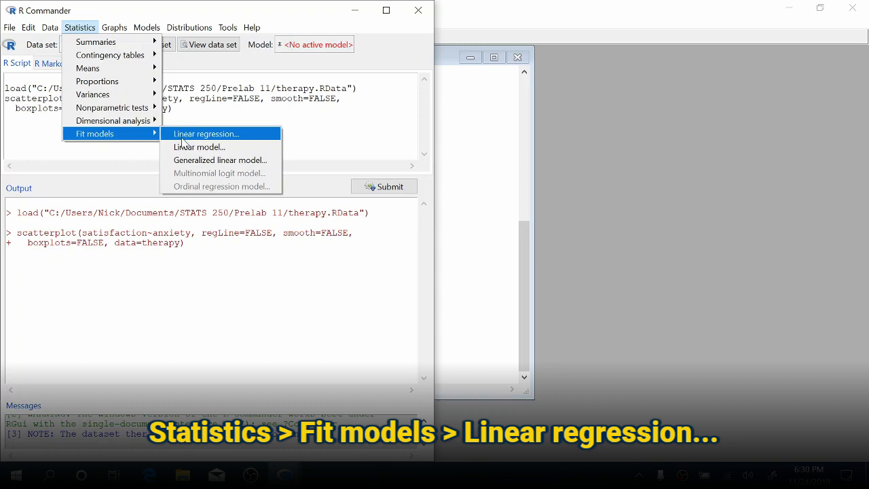
left_click(182, 139)
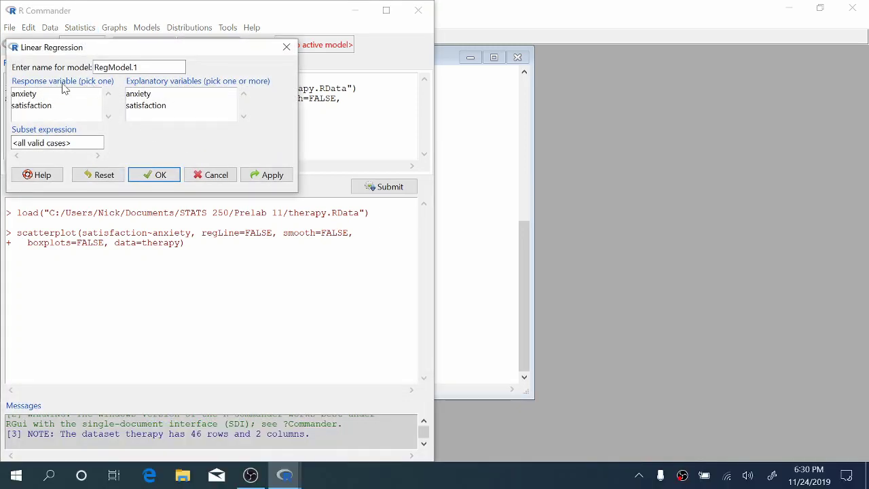
left_click(43, 107)
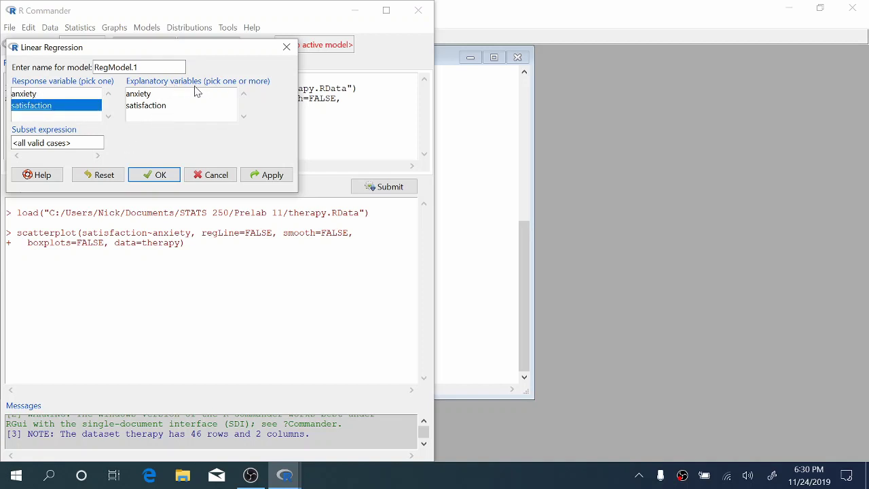
left_click(187, 96)
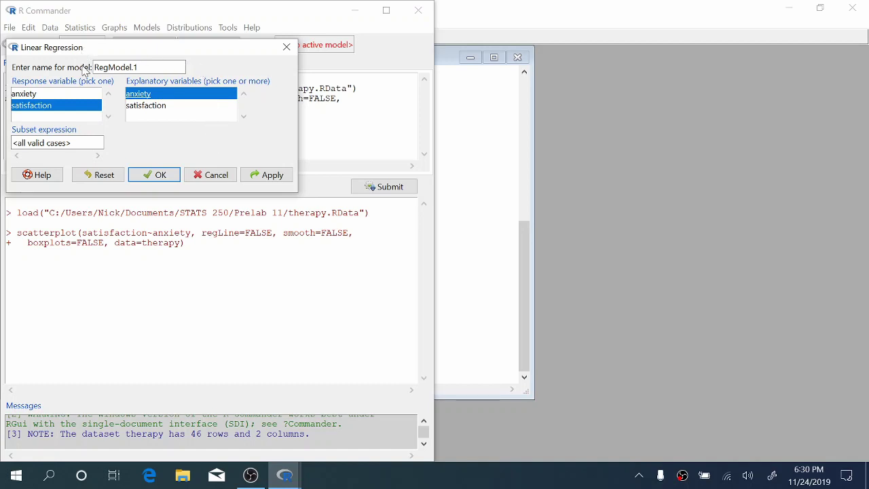
left_click(96, 70)
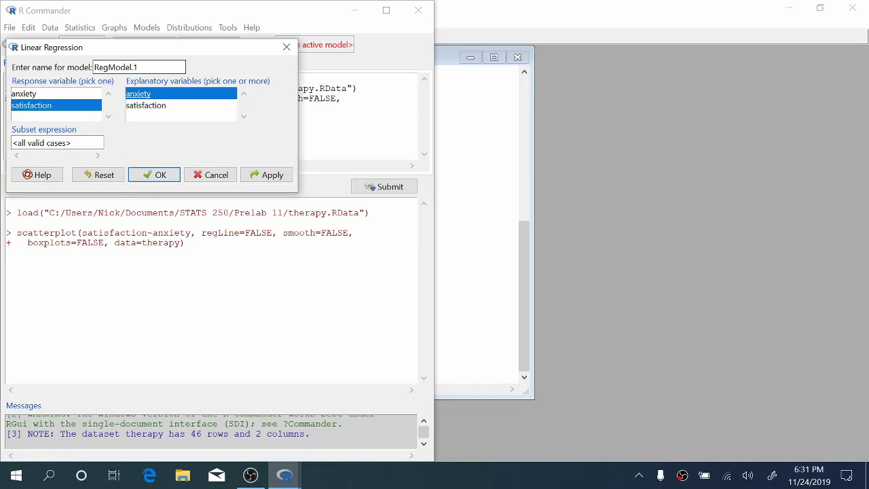
left_click(155, 175)
left_click_drag(428, 295, 429, 286)
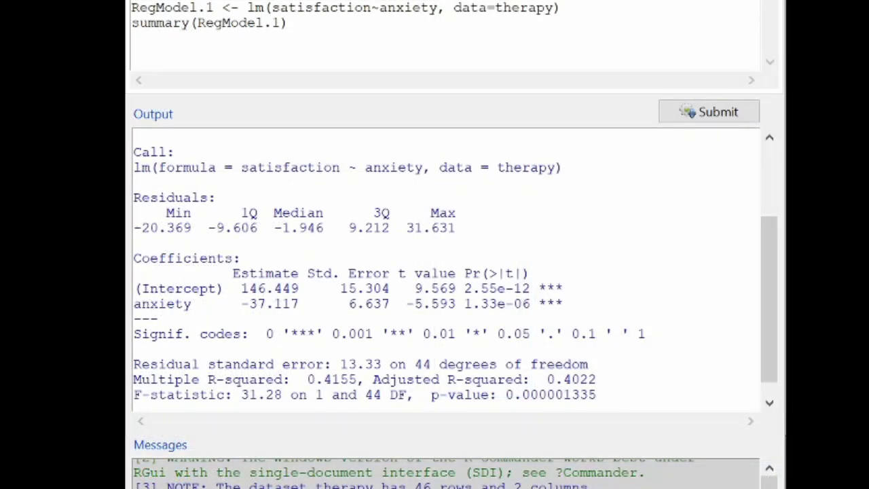
left_click_drag(134, 258, 564, 303)
left_click(564, 304)
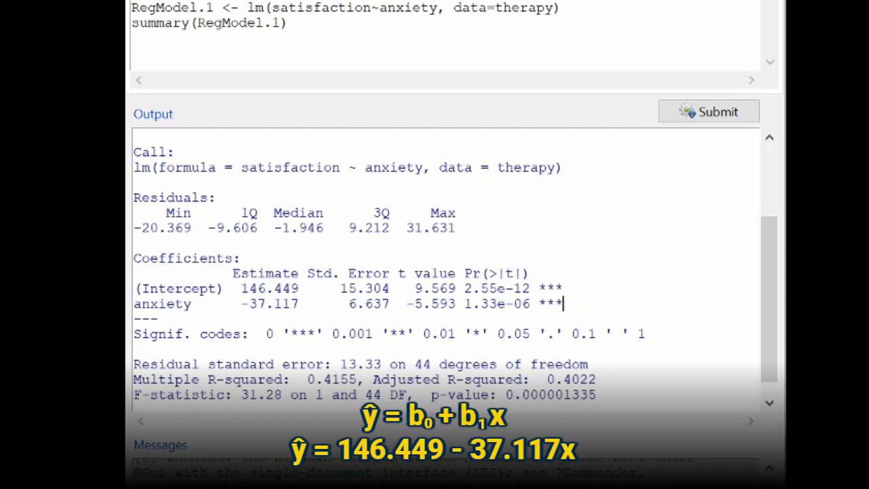
left_click_drag(199, 303, 134, 303)
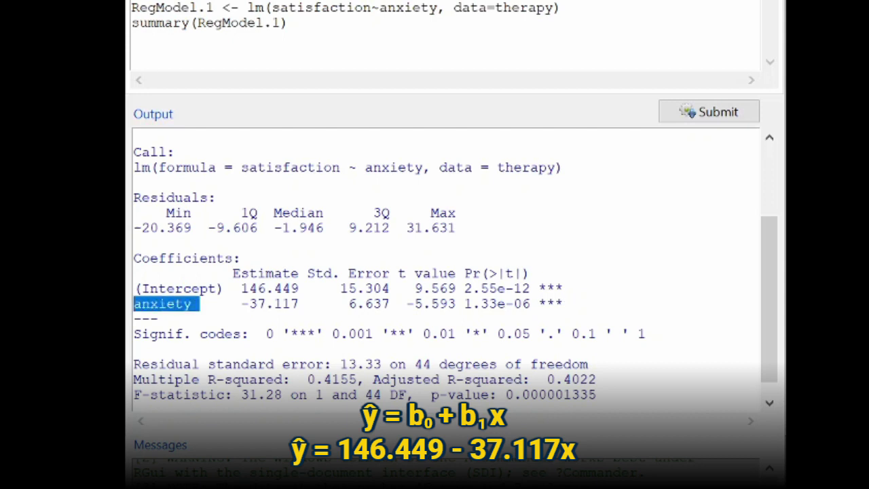
left_click(207, 304)
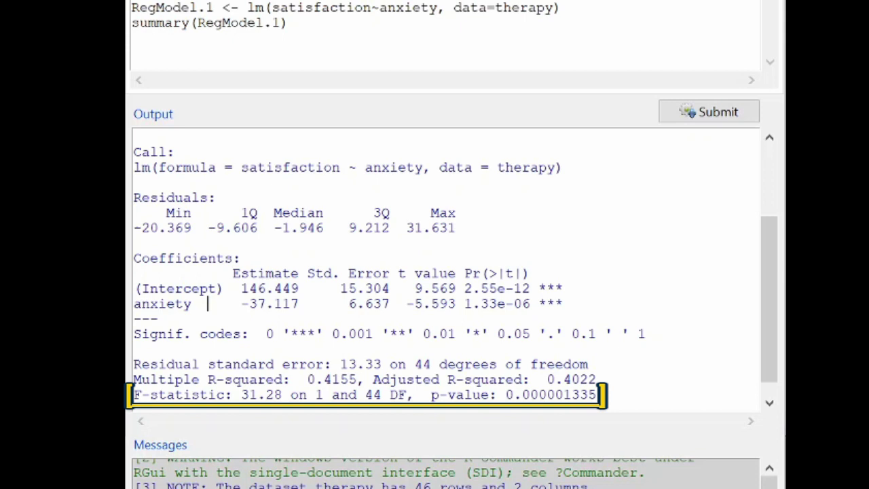
left_click_drag(598, 395, 431, 395)
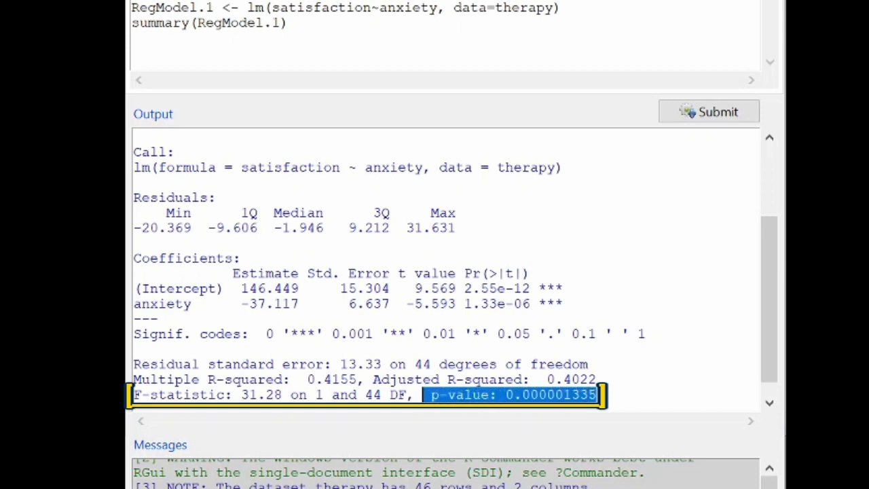
left_click_drag(465, 304, 533, 303)
left_click(621, 334)
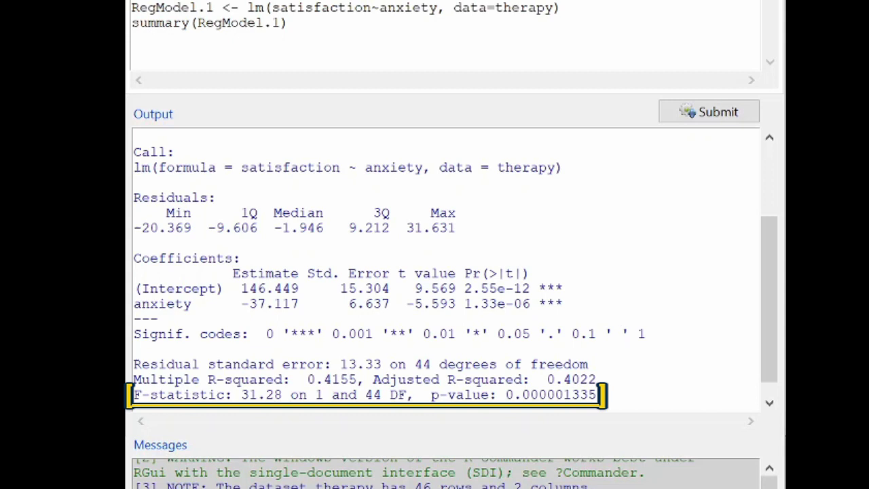
left_click_drag(414, 303, 530, 304)
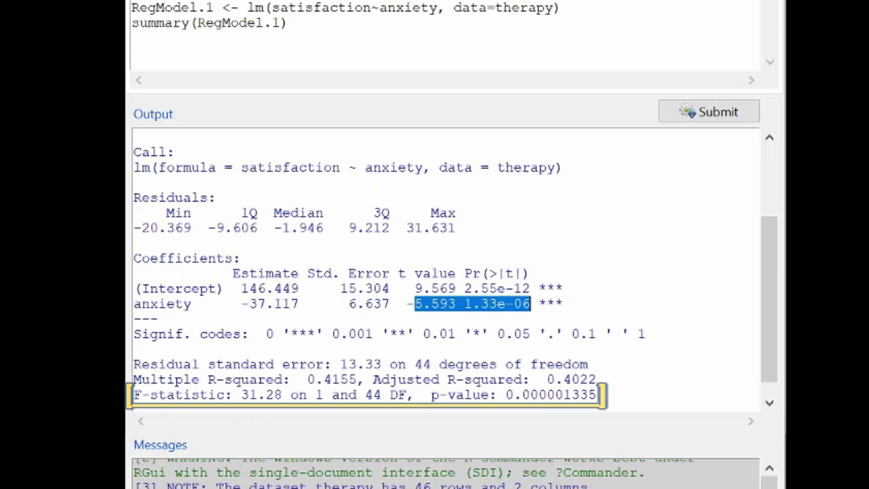
left_click(589, 364)
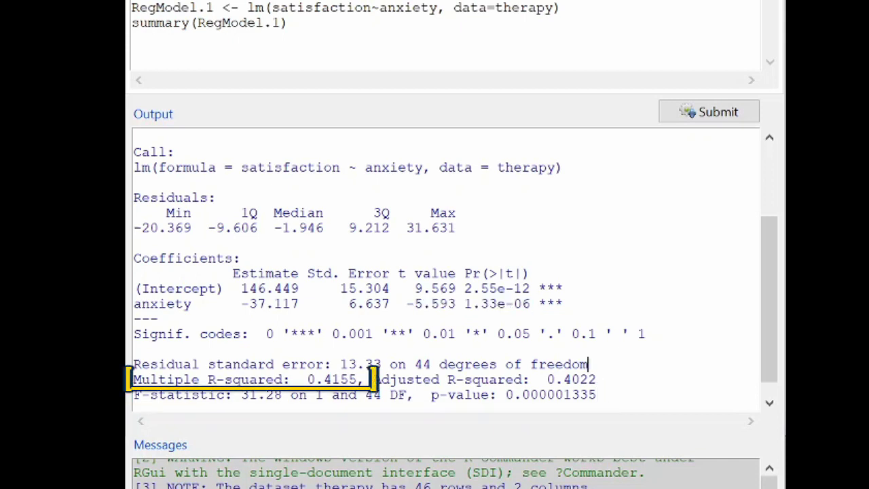
left_click_drag(367, 379, 307, 379)
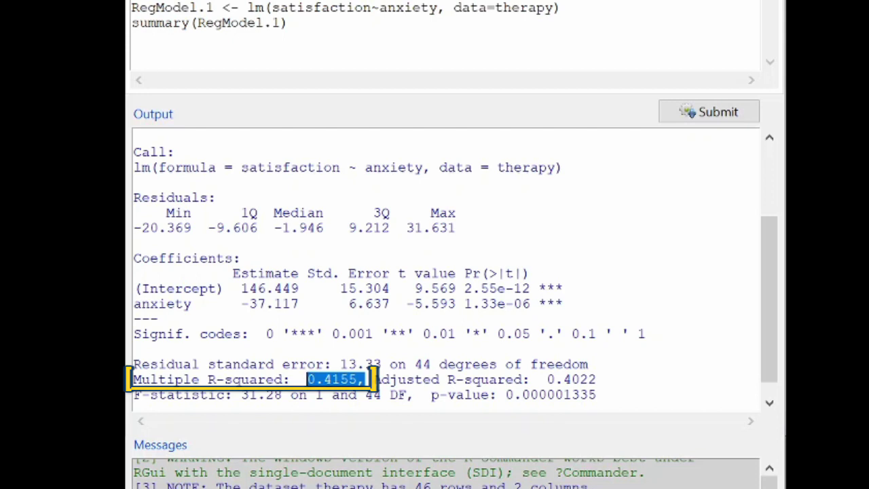
left_click(367, 379)
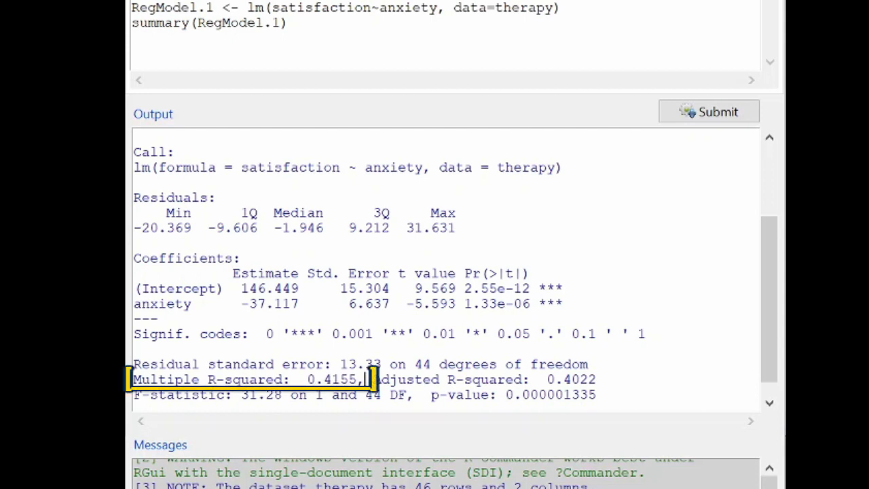
left_click_drag(358, 379, 307, 379)
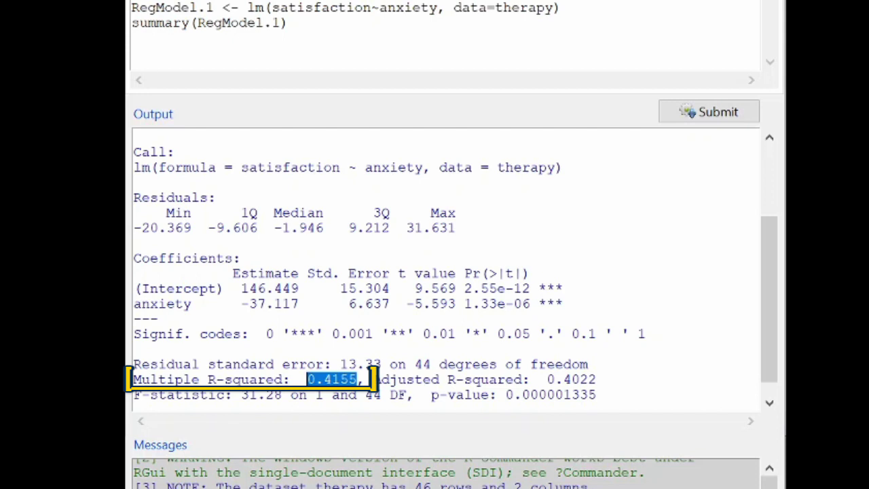
left_click_drag(241, 303, 299, 304)
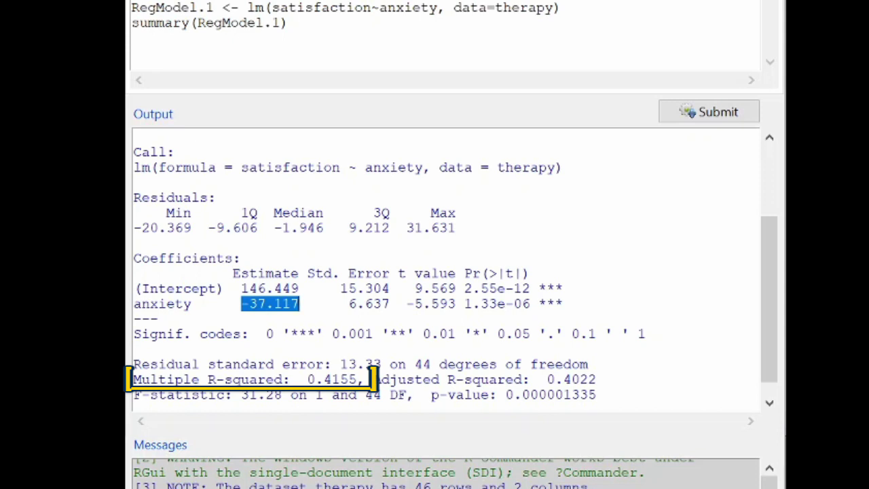
left_click_drag(307, 379, 357, 379)
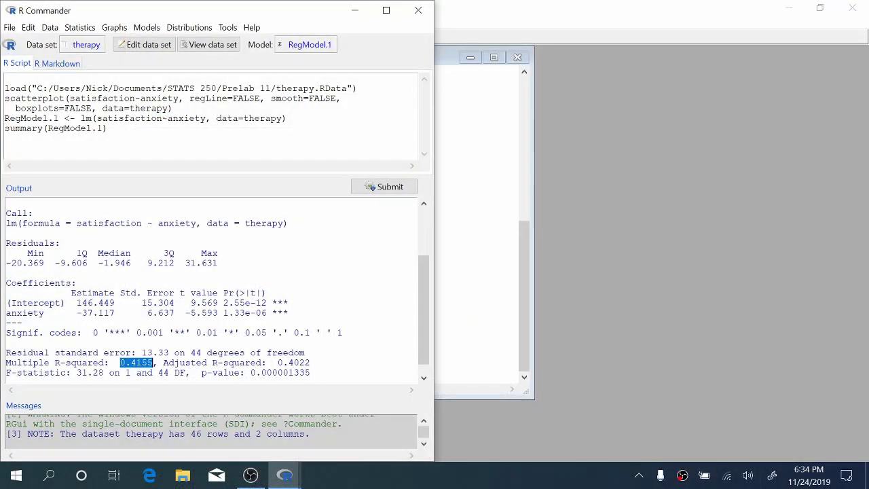
Step: Compute the correlation matrix of anxiety and satisfaction, giving r = −0.644591
left_click(202, 352)
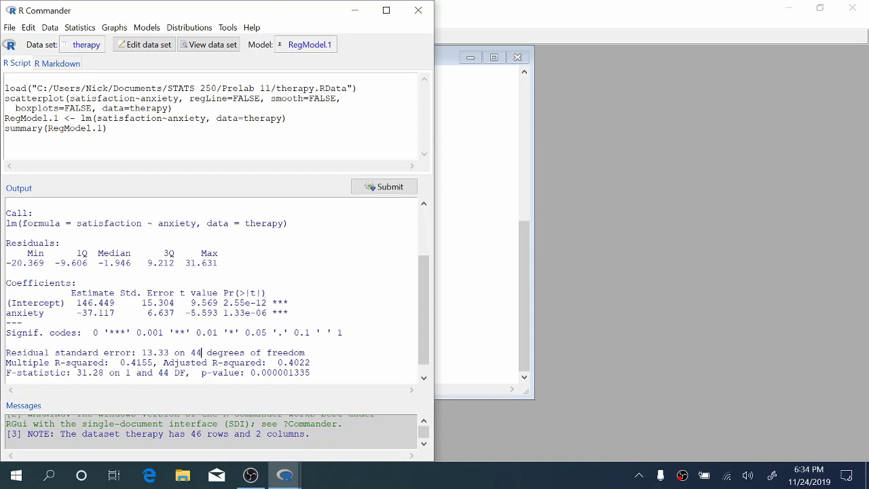
left_click(82, 28)
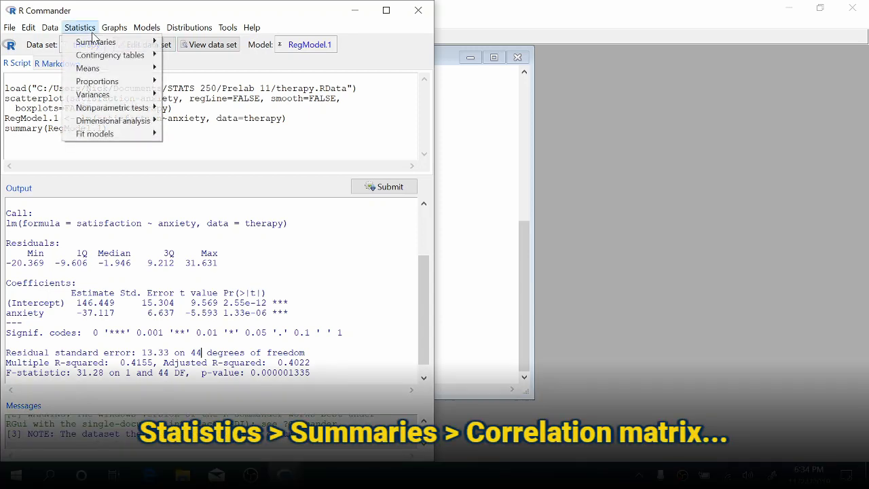
mouse_move(95, 42)
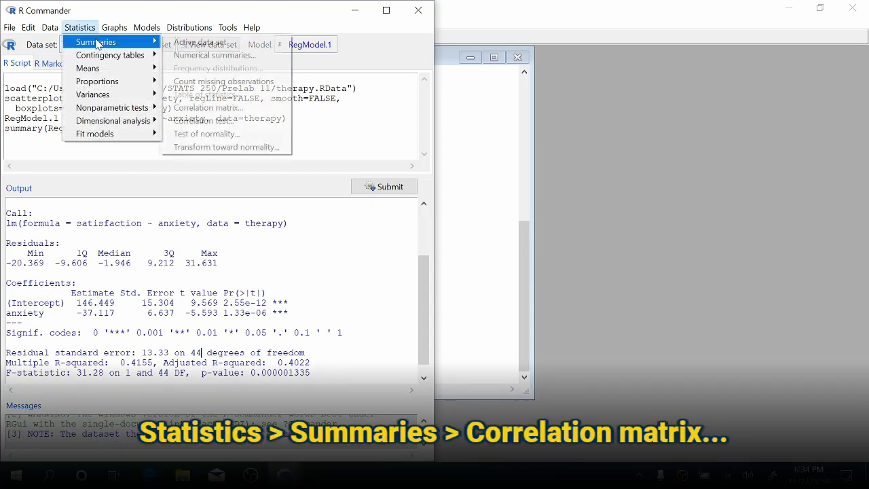
left_click(203, 110)
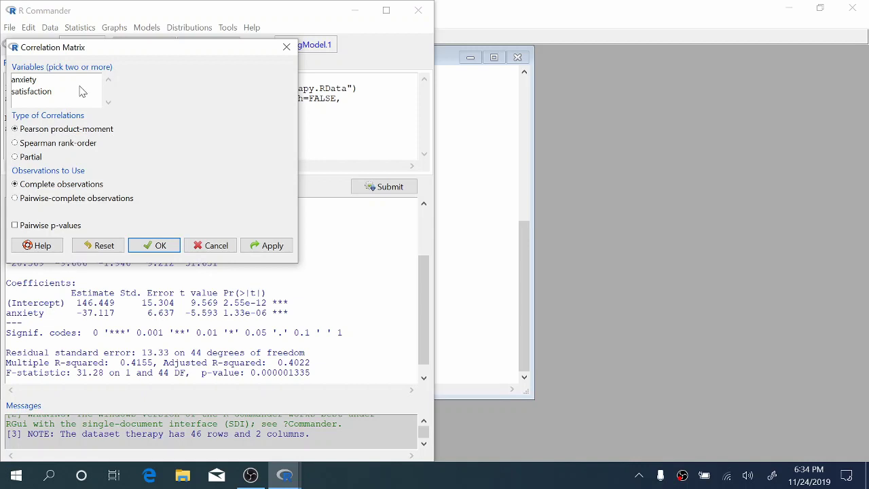
left_click_drag(74, 81, 75, 92)
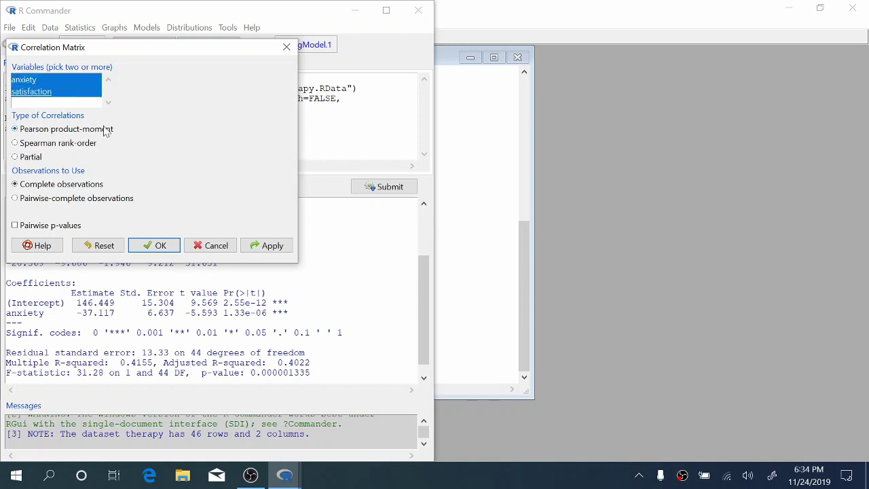
left_click(160, 245)
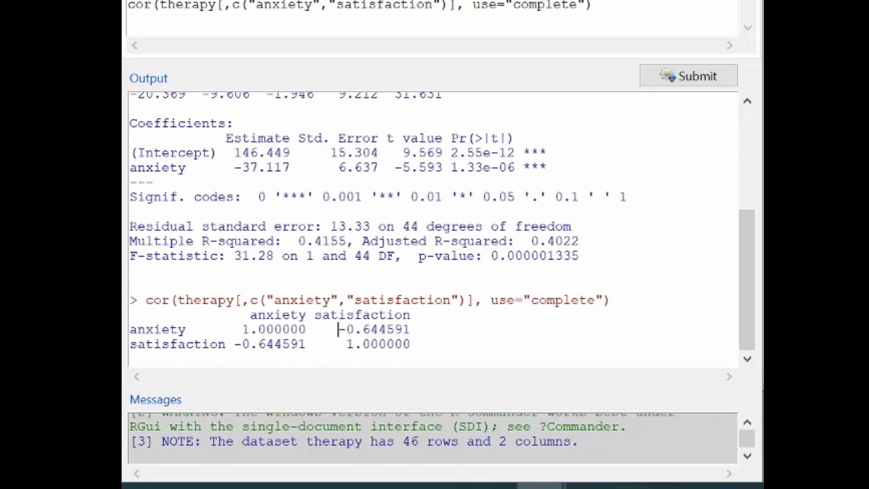
left_click_drag(411, 329, 338, 330)
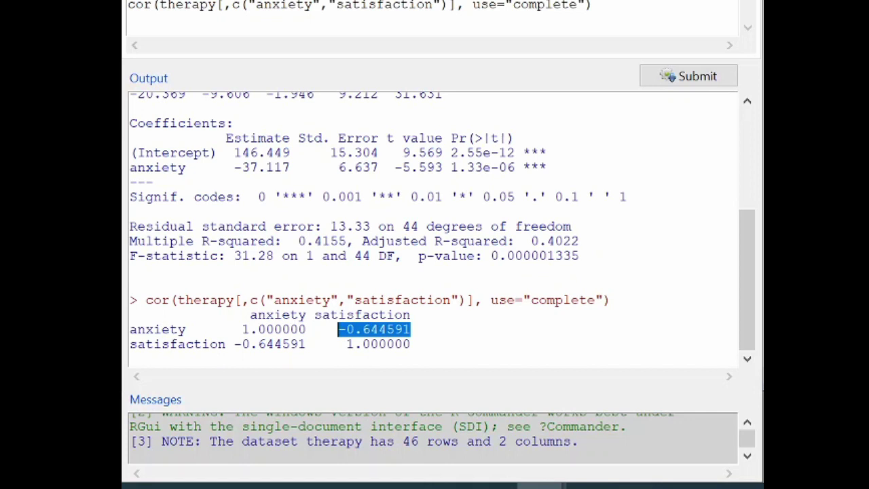
left_click_drag(347, 241, 298, 241)
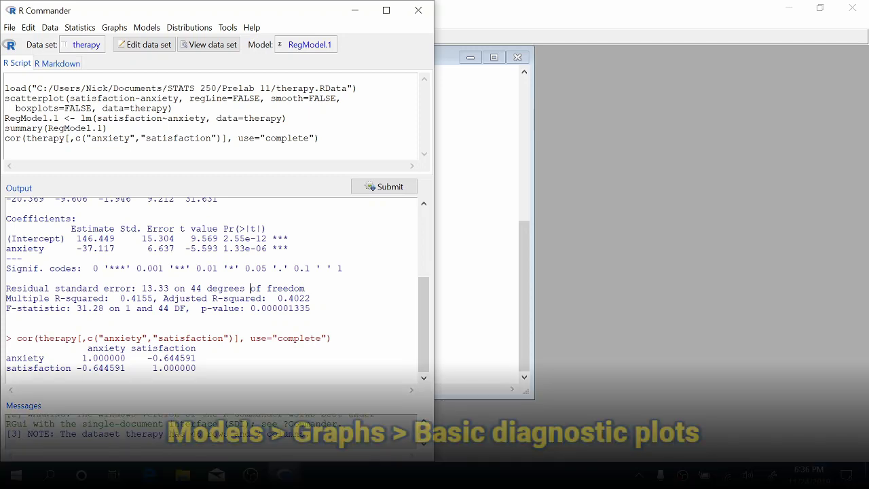
Step: Draw the basic diagnostic plots for RegModel.1 from the Models graphs menu
left_click(139, 28)
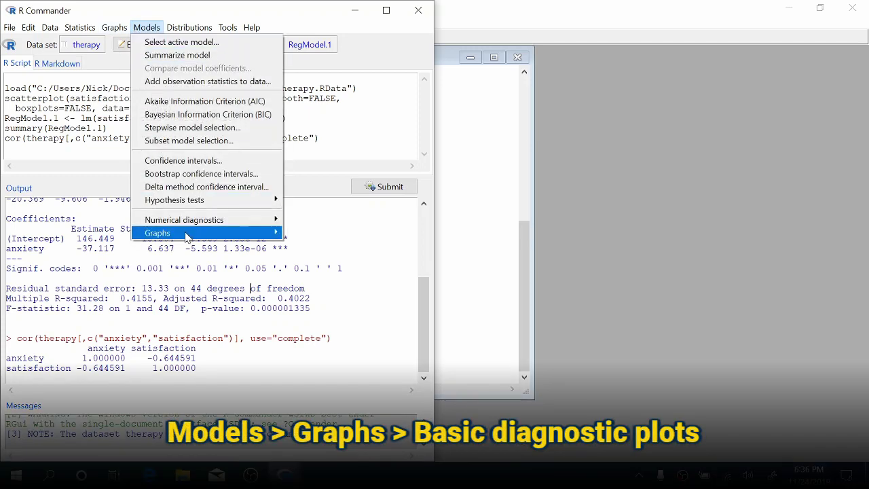
mouse_move(192, 240)
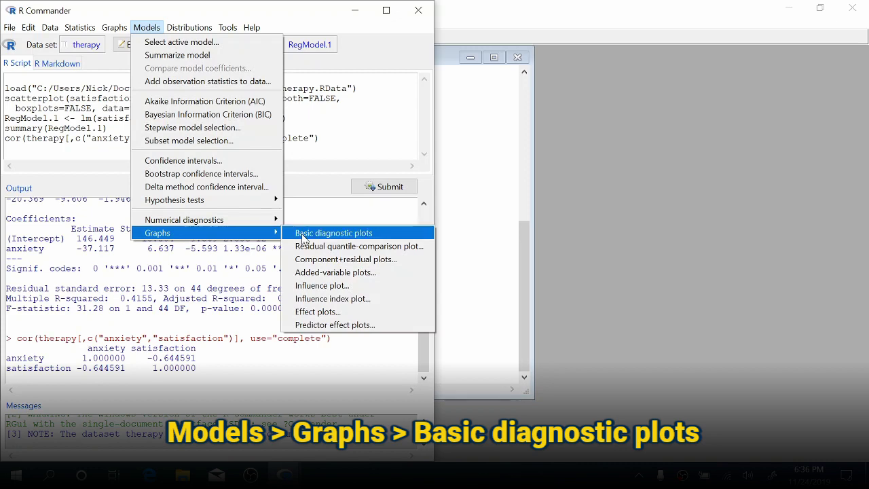
left_click(304, 235)
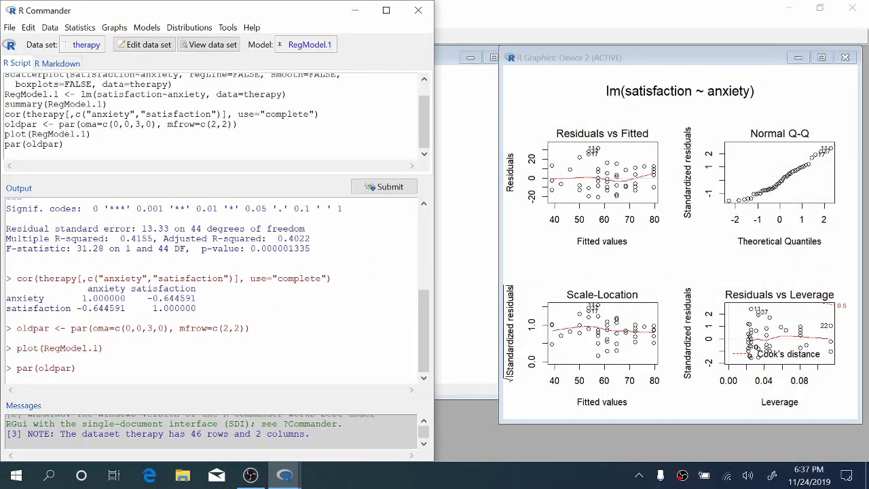
Step: In the R Markdown tab, type 'The equation of the least-squares regression line for the regression of anxiety on satisfaction is'
left_click(58, 63)
scroll(211, 115, "up", 3)
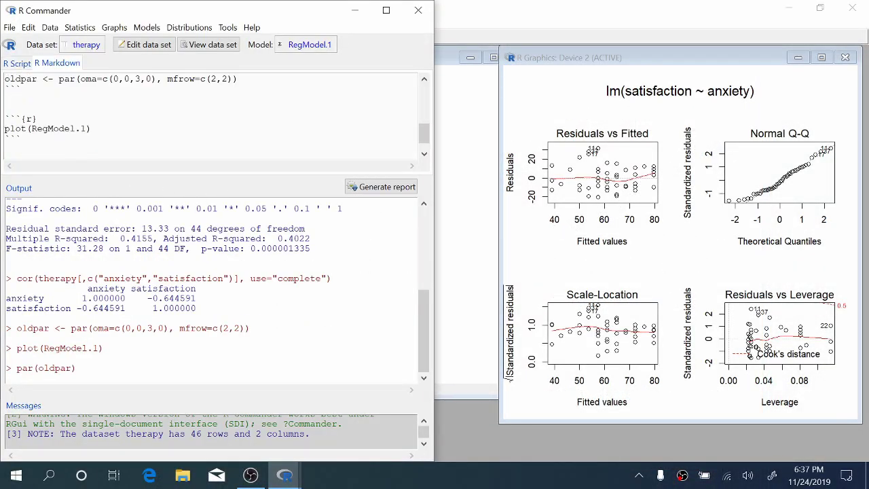
scroll(211, 115, "down", 3)
scroll(210, 115, "down", 1)
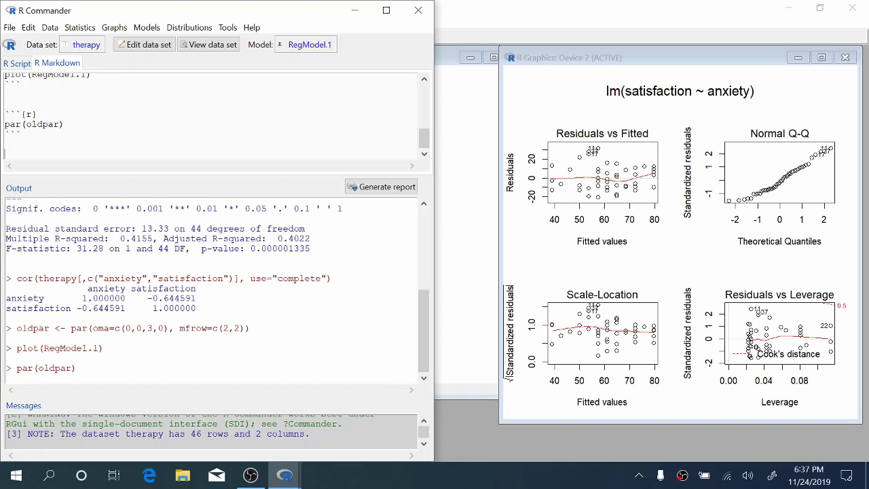
type("The equation of the least-sq")
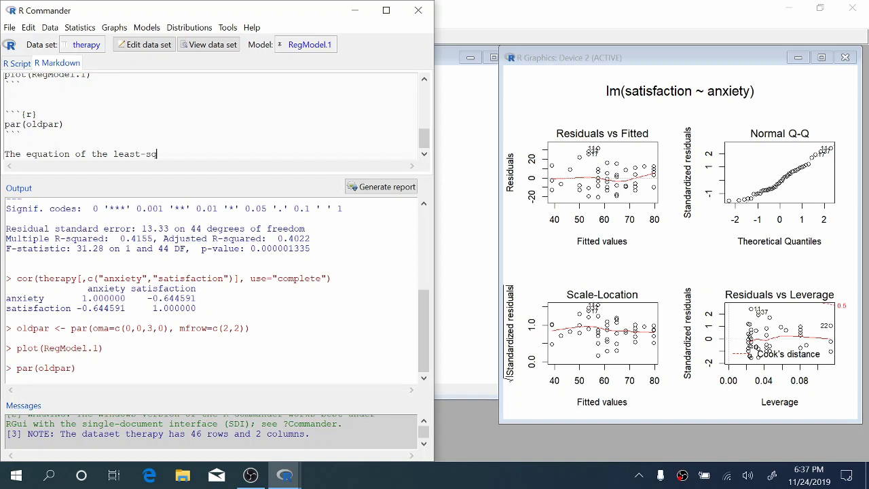
type("uares regression line for the")
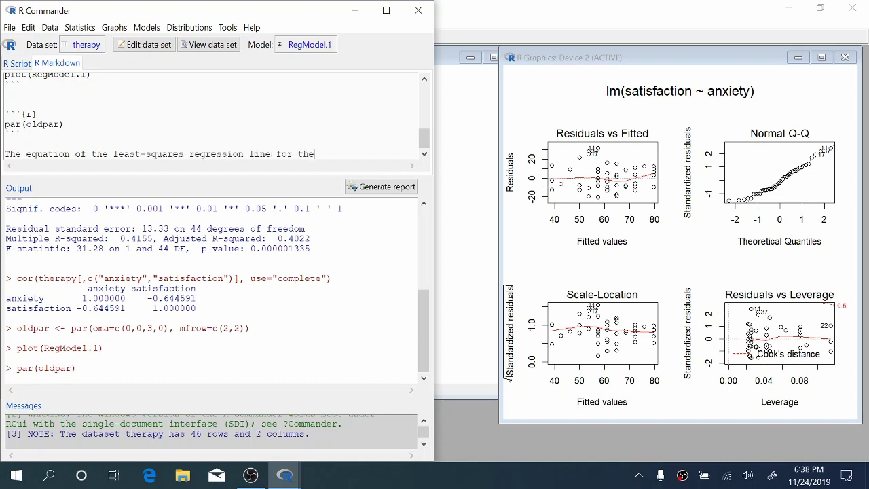
type(" regression of anxiety on ")
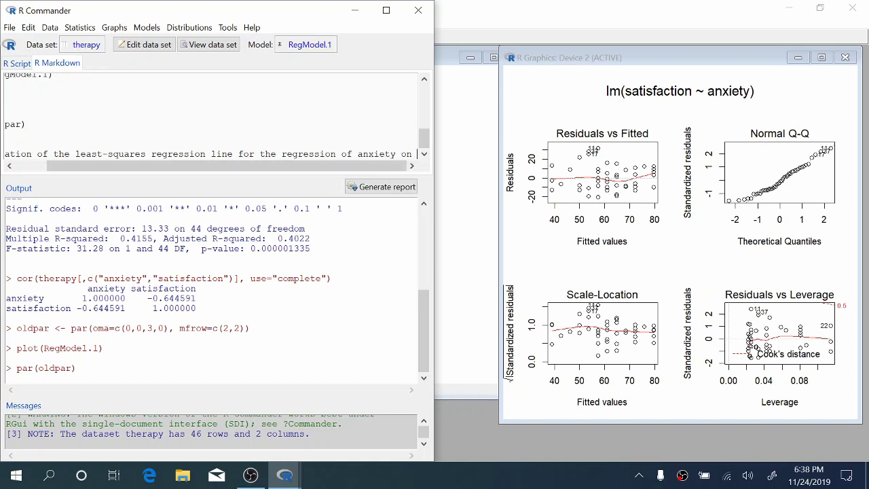
type("satisfaction.")
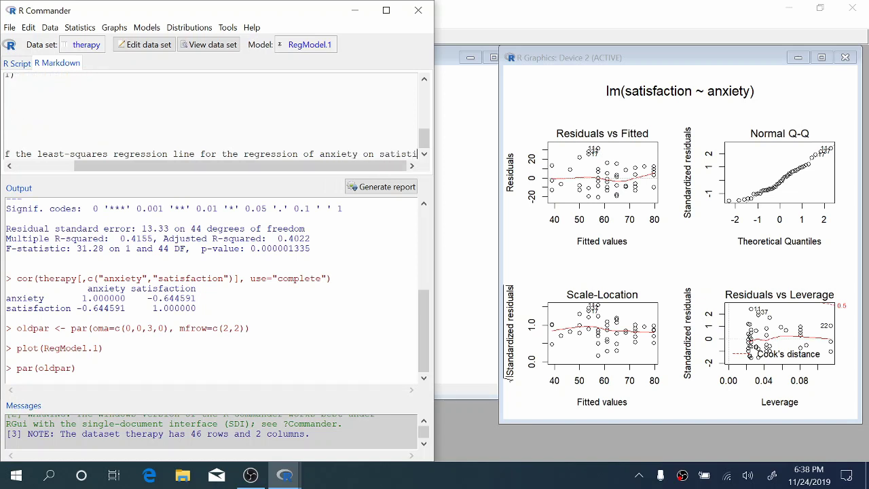
key("Return")
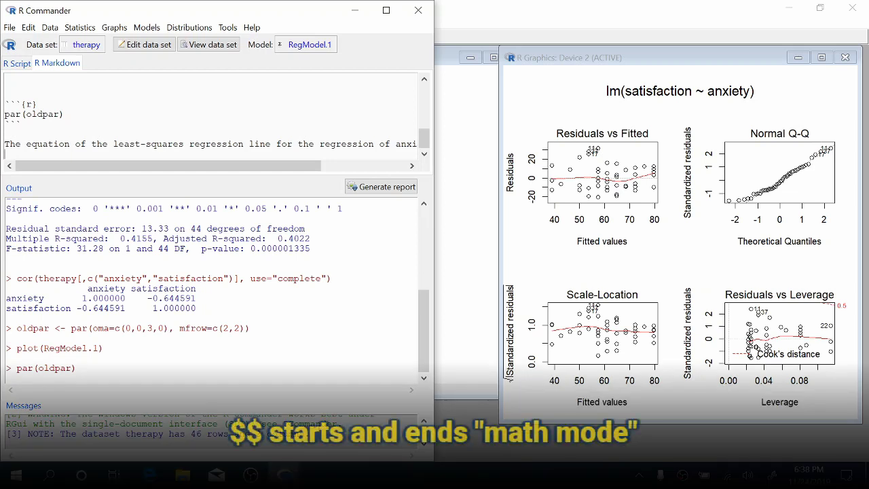
Step: Type the display equation $$ \hat{y} = 146.449 - 37.117x $$ on the new line
type("$$")
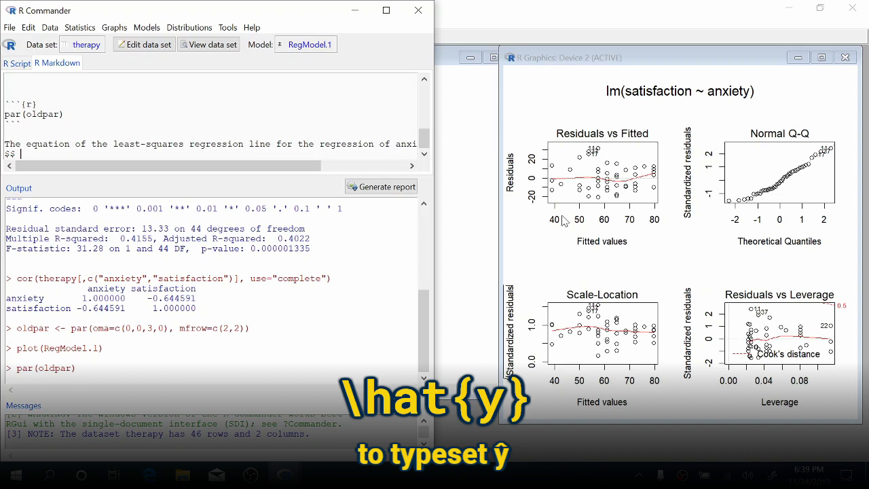
type(" \\hat{y}")
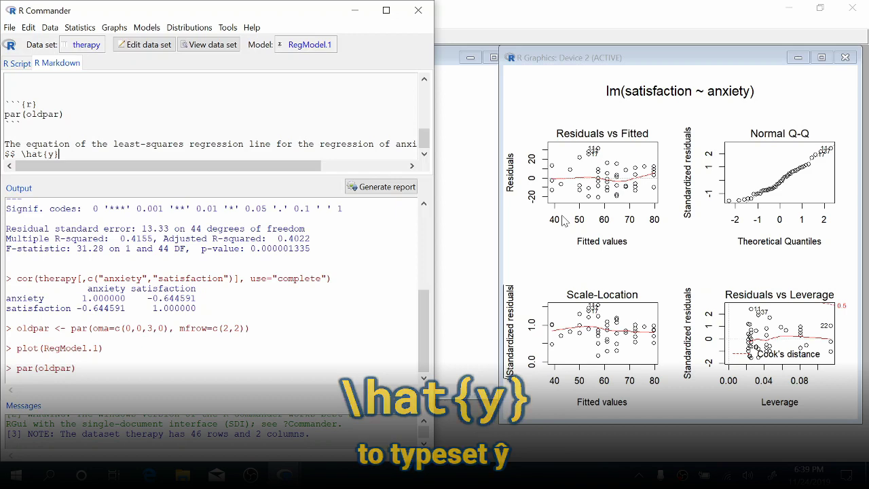
type(" = ")
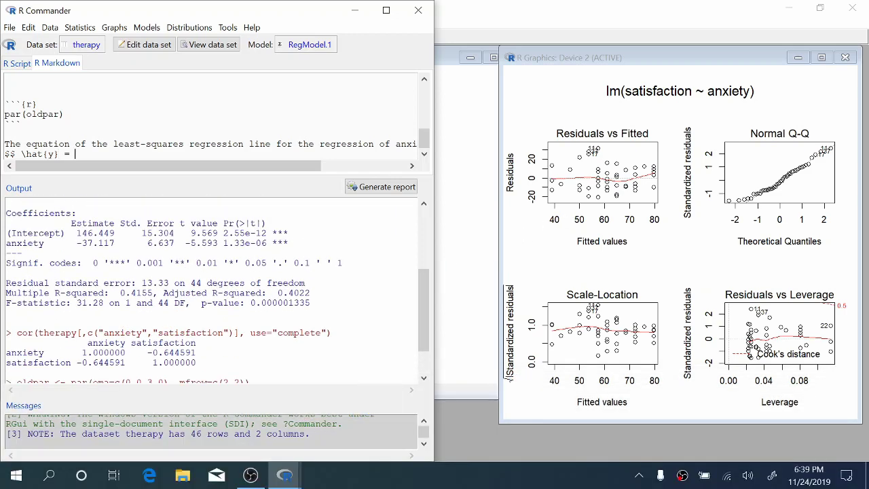
type("146.449 - 37.117x ")
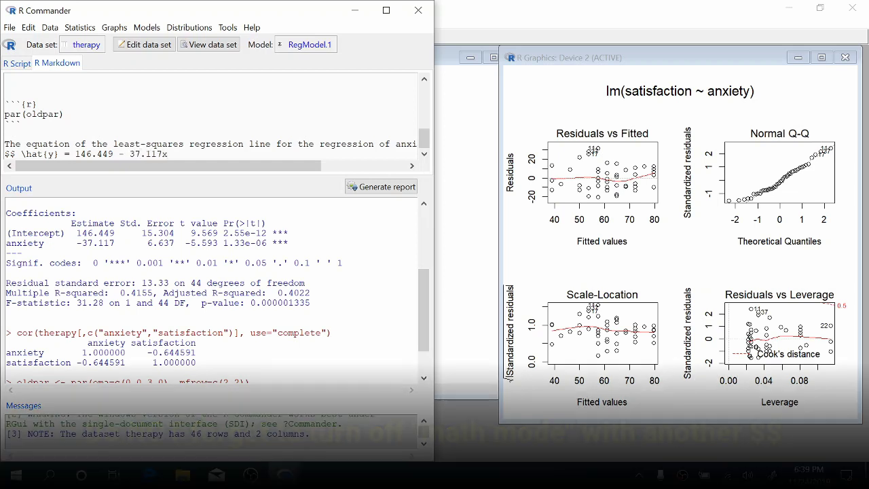
type("$$")
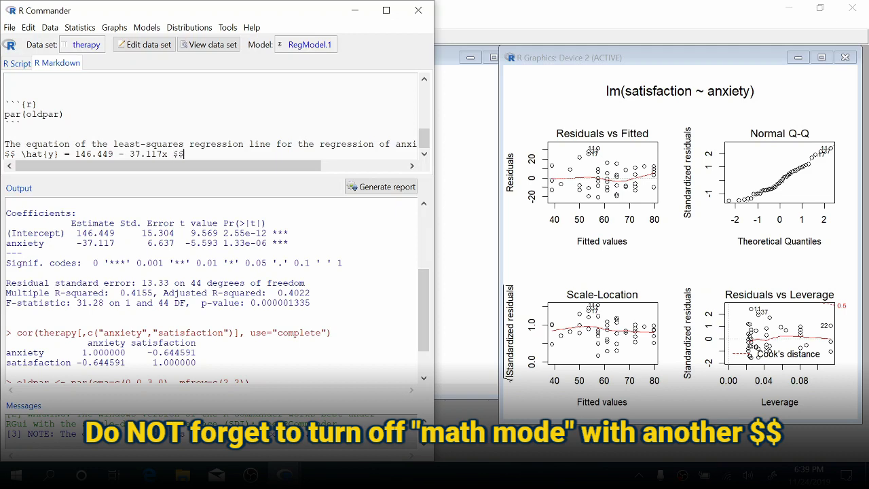
Step: Replace the placeholder report title with 'Prelab 12' and select the Your Name placeholder
left_click(381, 187)
left_click_drag(424, 139, 421, 91)
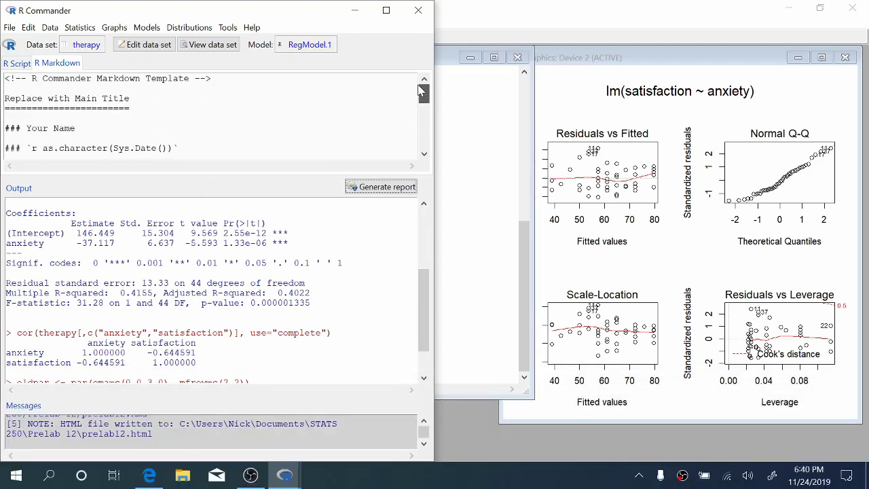
left_click_drag(130, 98, 4, 98)
key("BackSpace")
type("P")
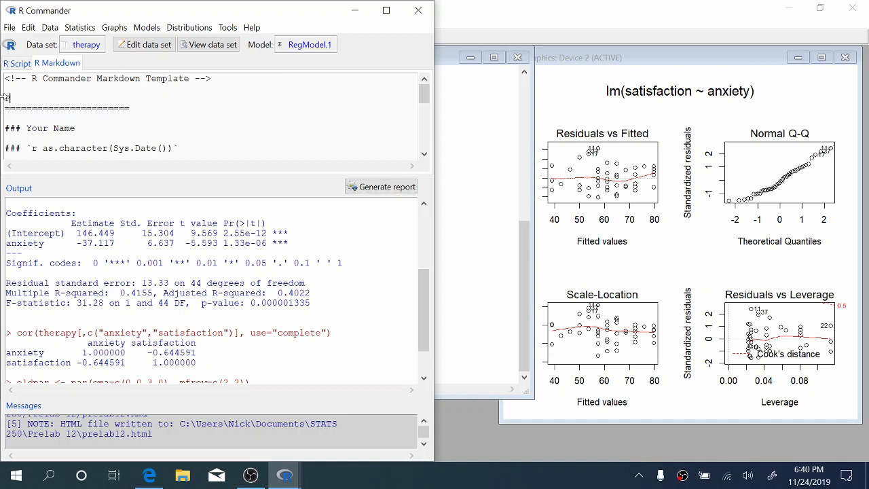
type("relabl 2")
key("BackSpace")
type("12")
left_click_drag(76, 128, 26, 129)
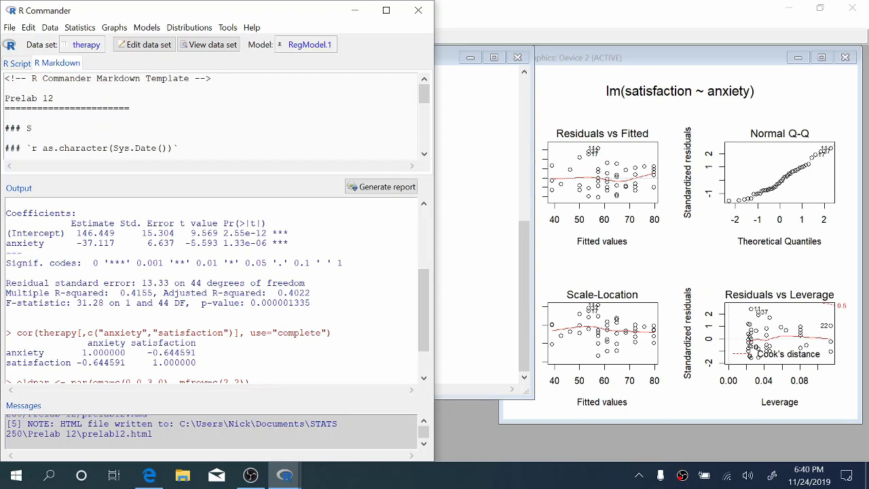
Step: Save the R Markdown file as prelab12.Rmd and generate the HTML report
left_click(9, 28)
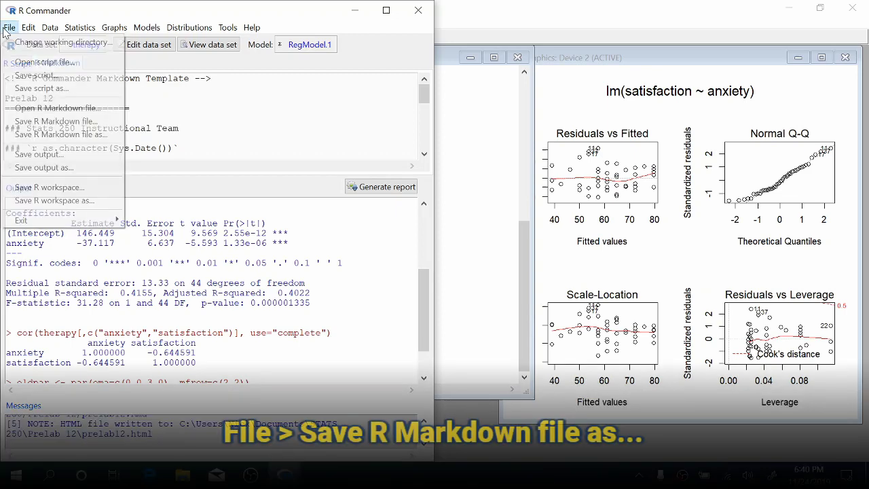
left_click(35, 135)
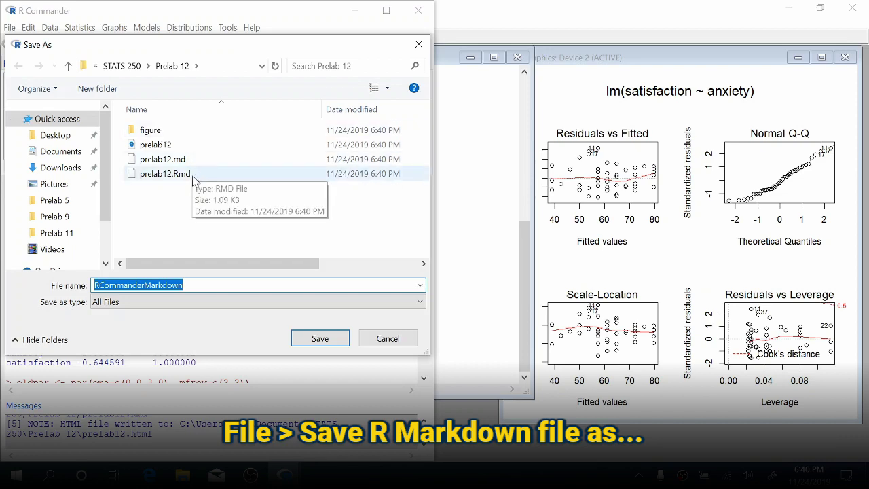
left_click(194, 174)
left_click(316, 338)
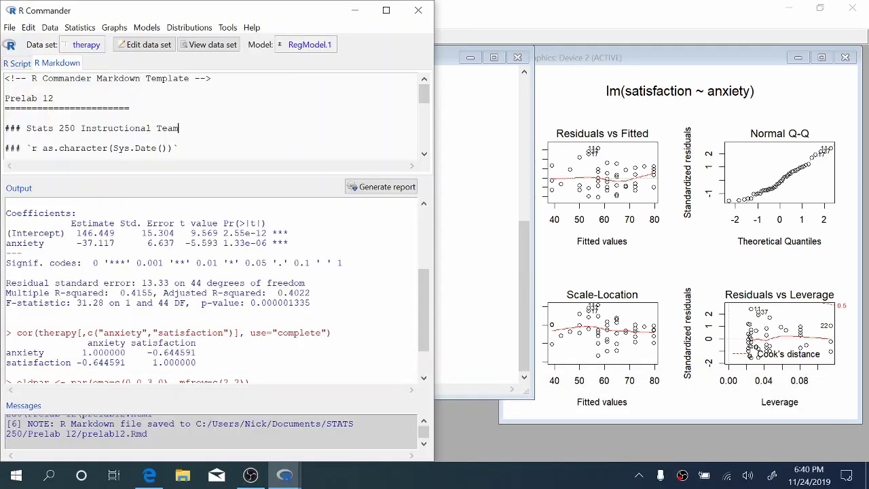
left_click(381, 187)
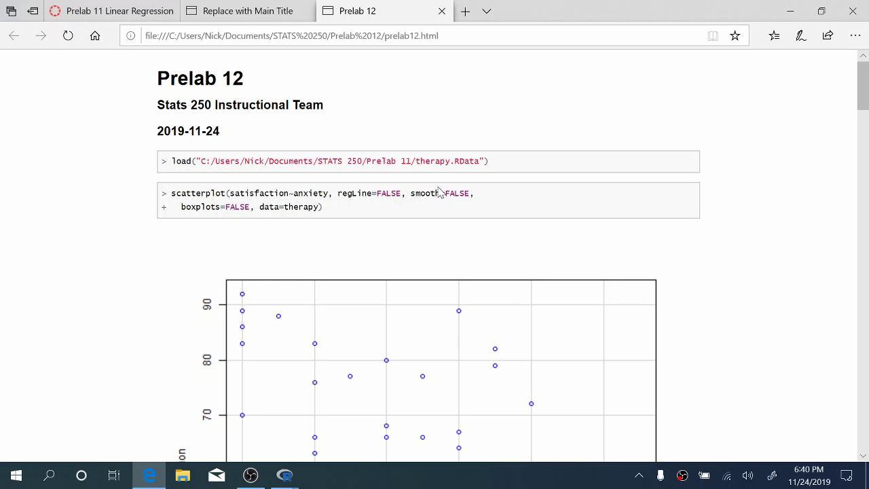
Step: Scroll past the report's plots to the equation ŷ = 146.449 − 37.117x and briefly highlight it
scroll(441, 193, "down", 4)
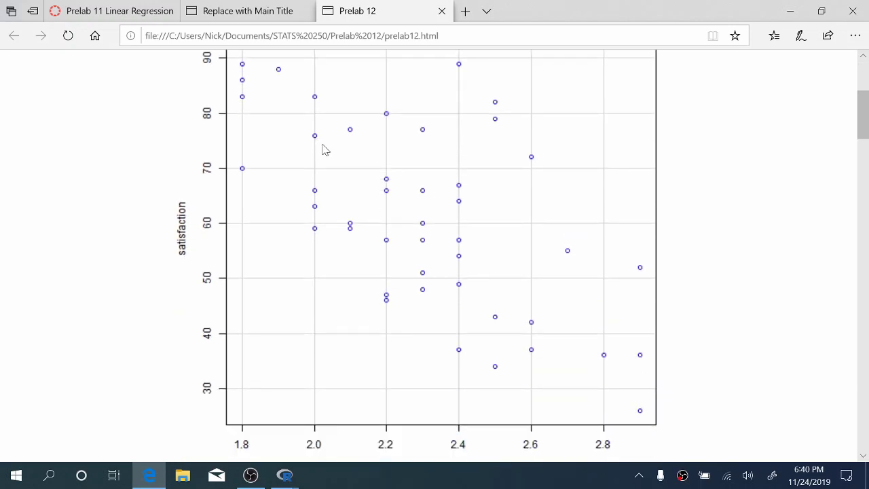
scroll(506, 250, "down", 10)
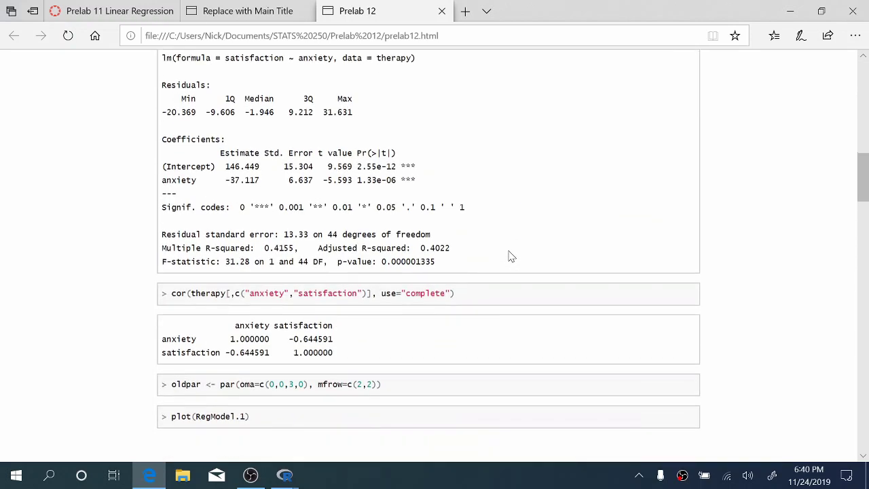
scroll(506, 250, "down", 4)
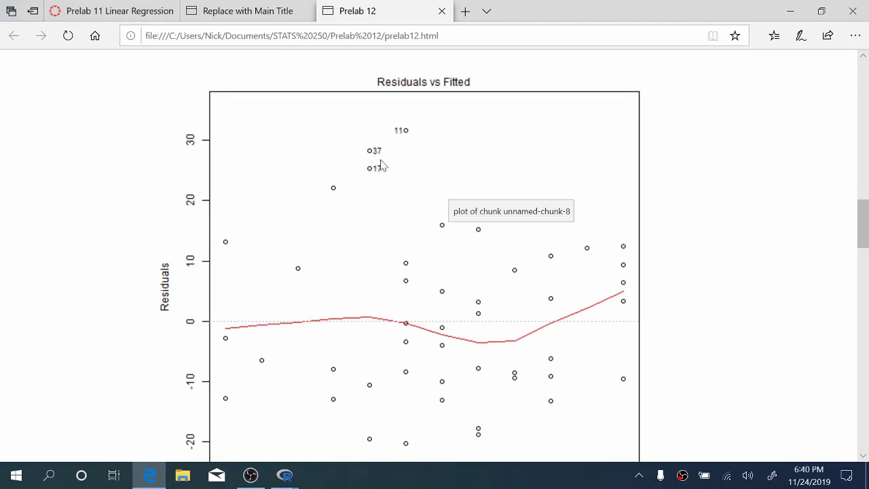
scroll(587, 316, "down", 11)
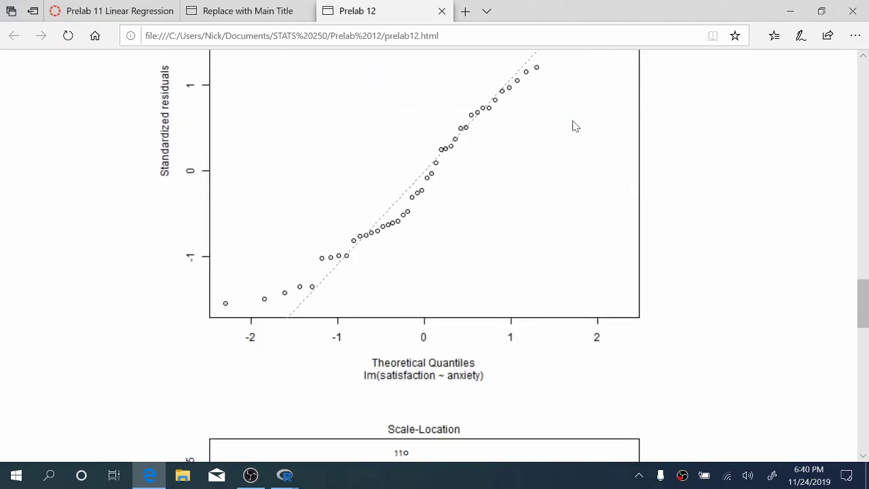
scroll(554, 103, "down", 10)
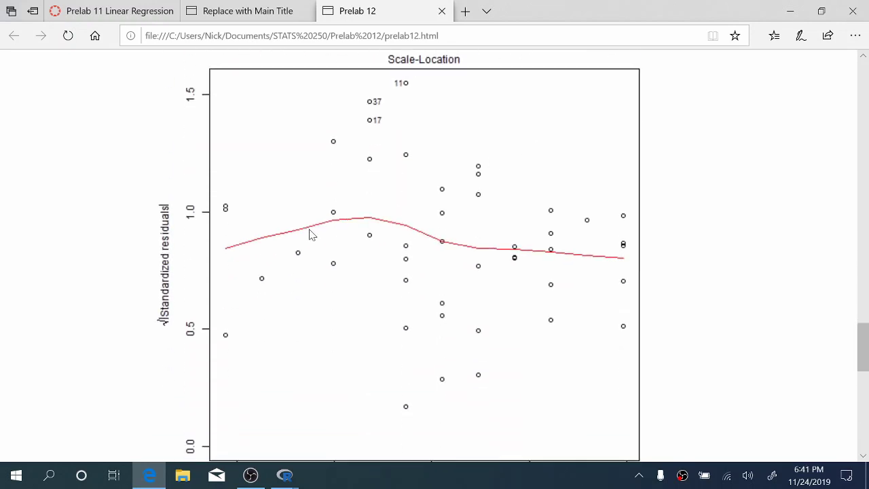
scroll(416, 231, "down", 5)
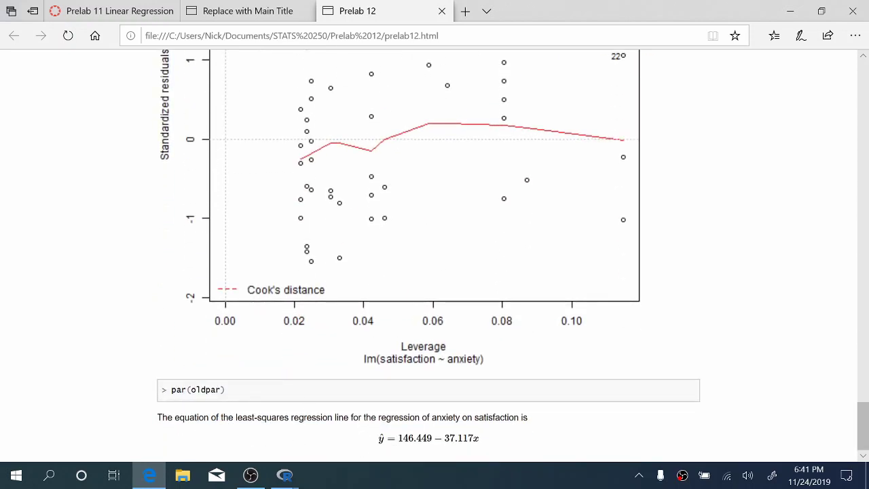
left_click_drag(378, 439, 495, 450)
left_click(496, 450)
Step: In a widened File Explorer showing the Prelab 12 folder, select the rendered prelab12.html file (49 KB)
left_click(184, 468)
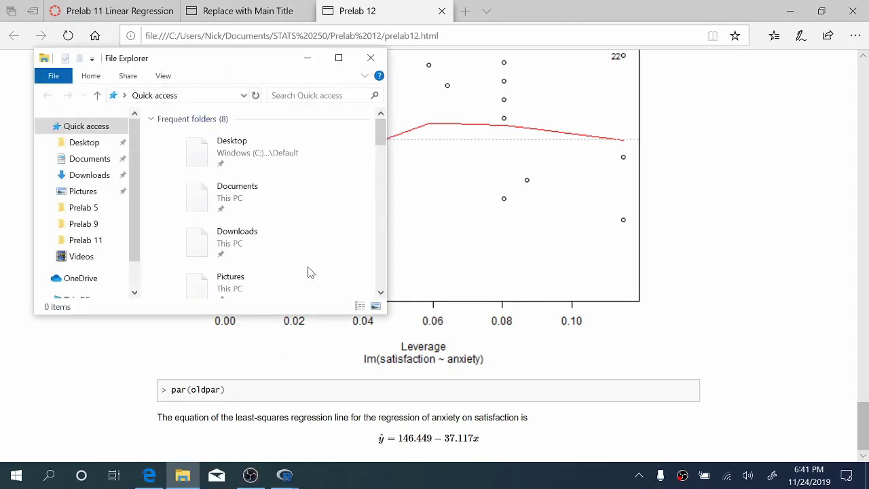
left_click_drag(391, 144, 648, 145)
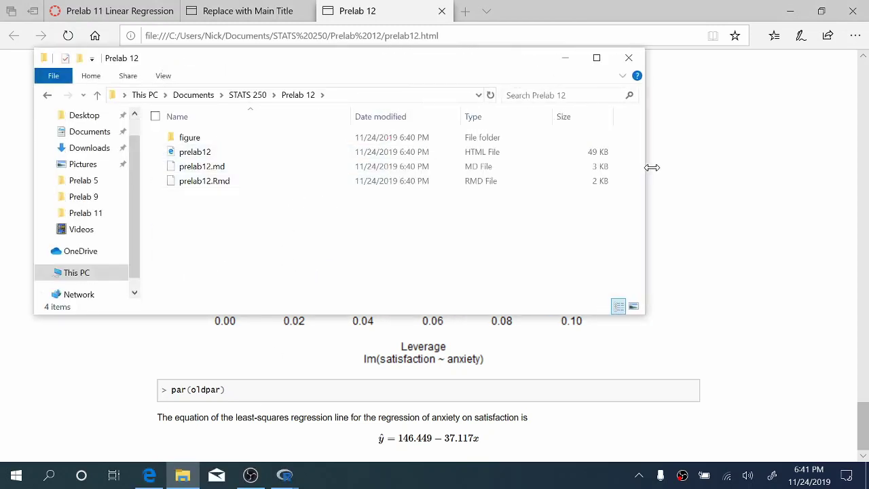
left_click(484, 155)
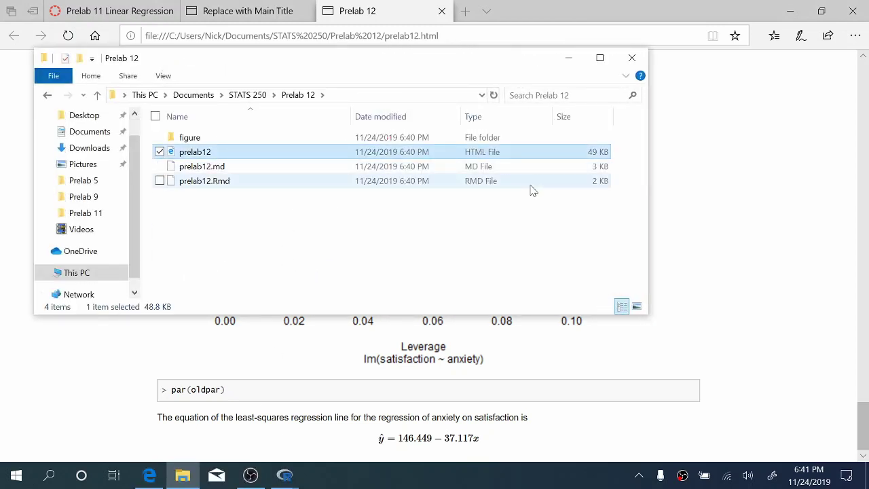